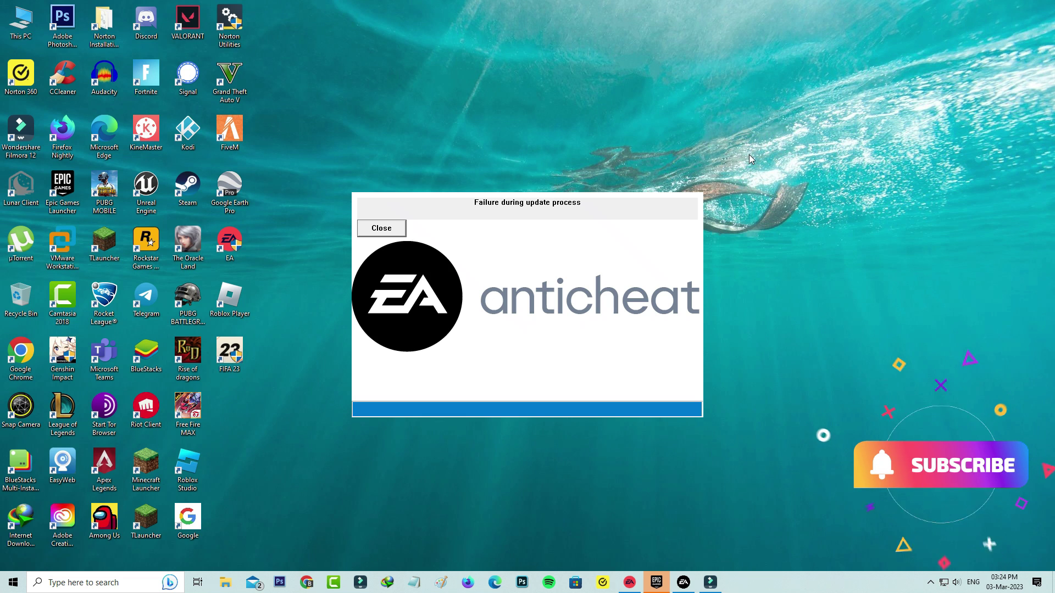
Dismiss the anticheat error, then end the EA and Epic Games tasks in Task Manager
{"action": "left_click", "coordinate": [379, 229]}
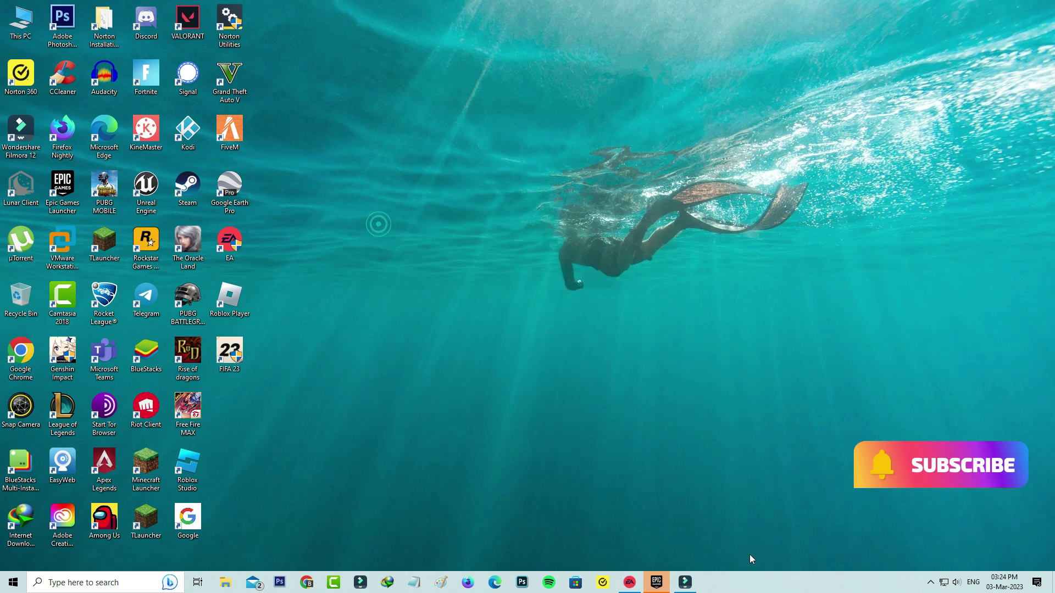
{"action": "right_click", "coordinate": [747, 582]}
{"action": "left_click", "coordinate": [772, 526]}
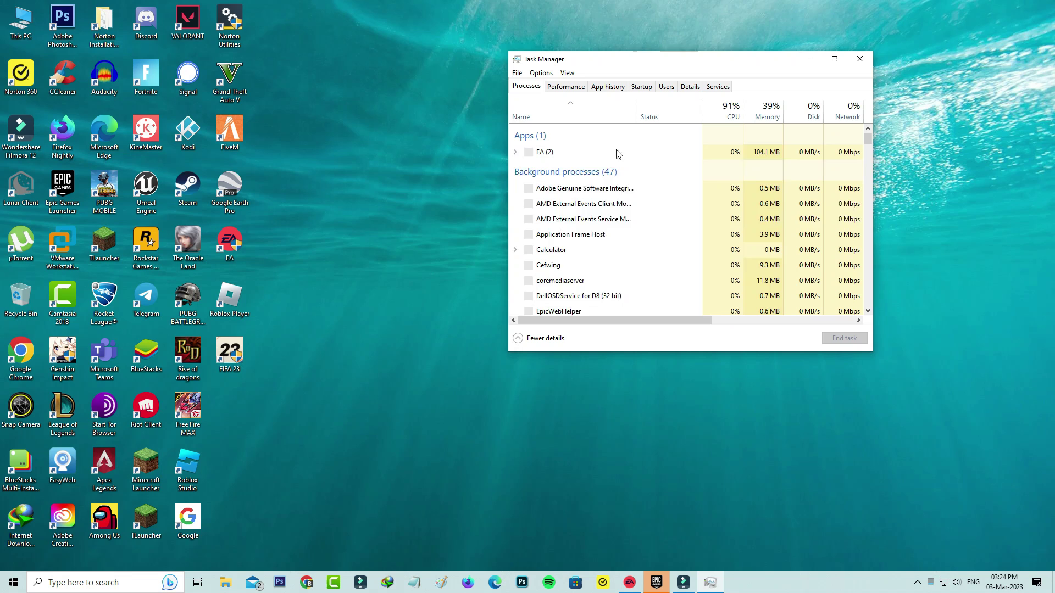
{"action": "right_click", "coordinate": [573, 155]}
{"action": "left_click", "coordinate": [601, 188]}
{"action": "right_click", "coordinate": [577, 153]}
{"action": "left_click", "coordinate": [600, 183]}
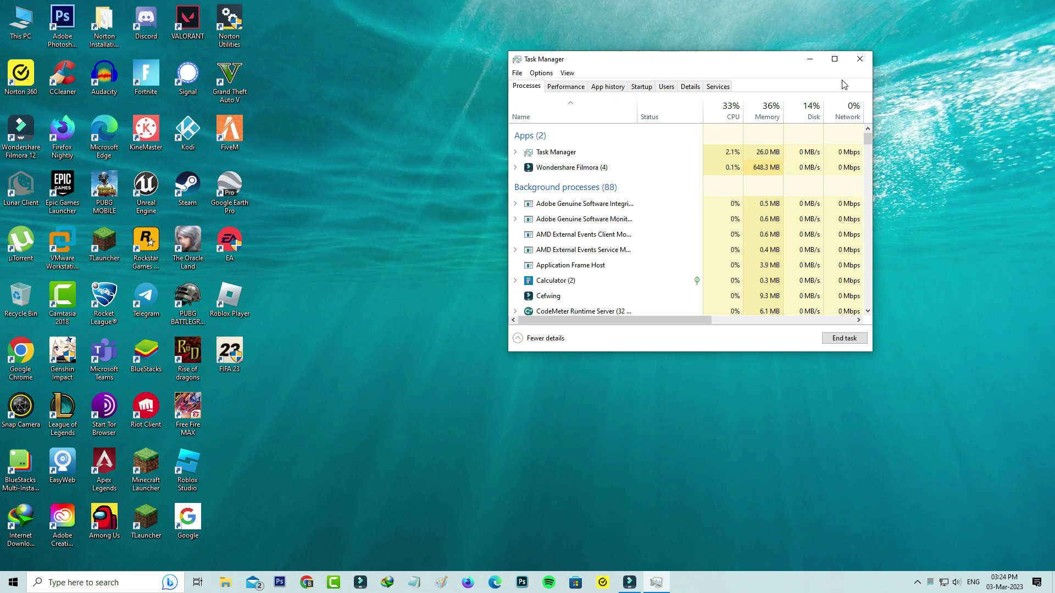
{"action": "left_click", "coordinate": [859, 59]}
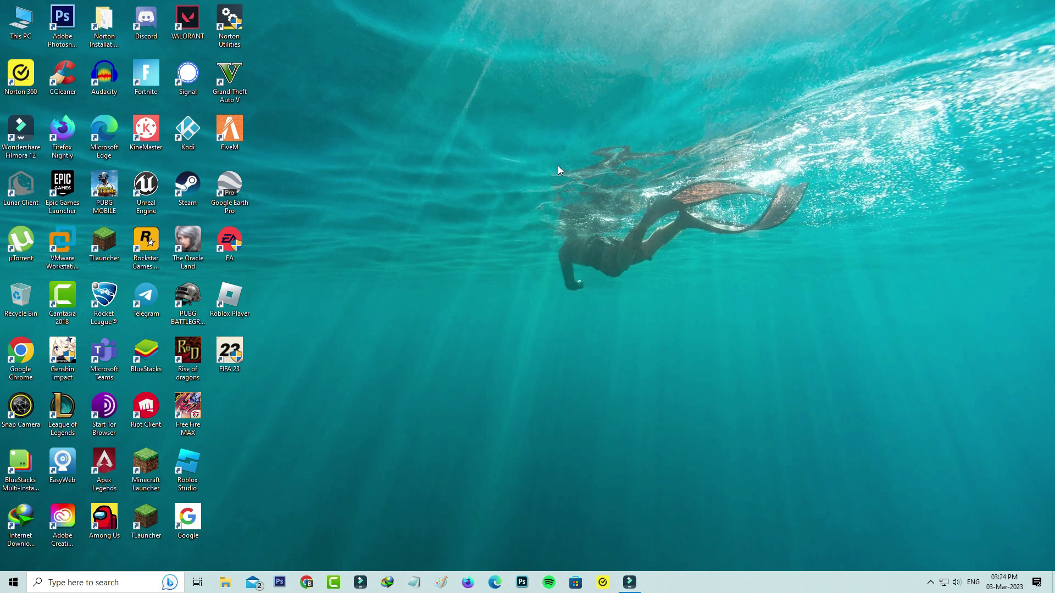
Open the FIFA 23 game folder from its shortcut and open FIFA23's properties
{"action": "right_click", "coordinate": [232, 346]}
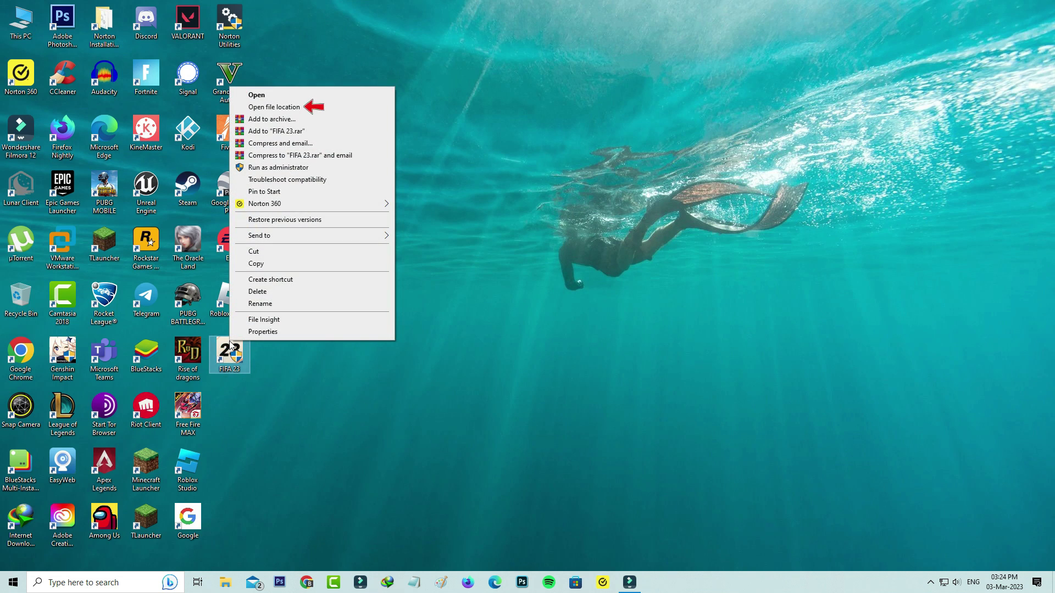
{"action": "left_click", "coordinate": [272, 107]}
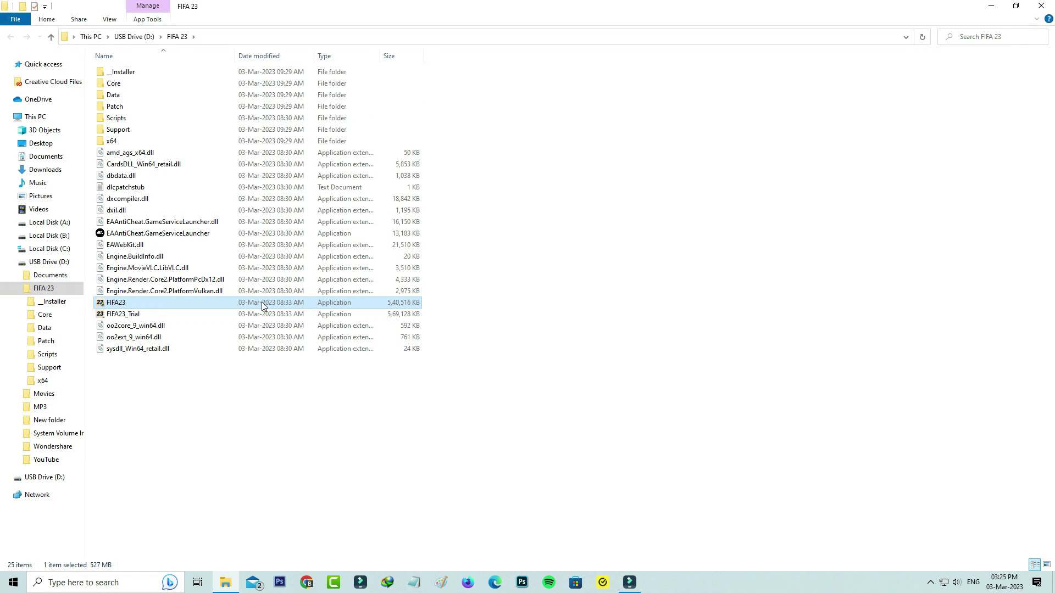
{"action": "right_click", "coordinate": [263, 306]}
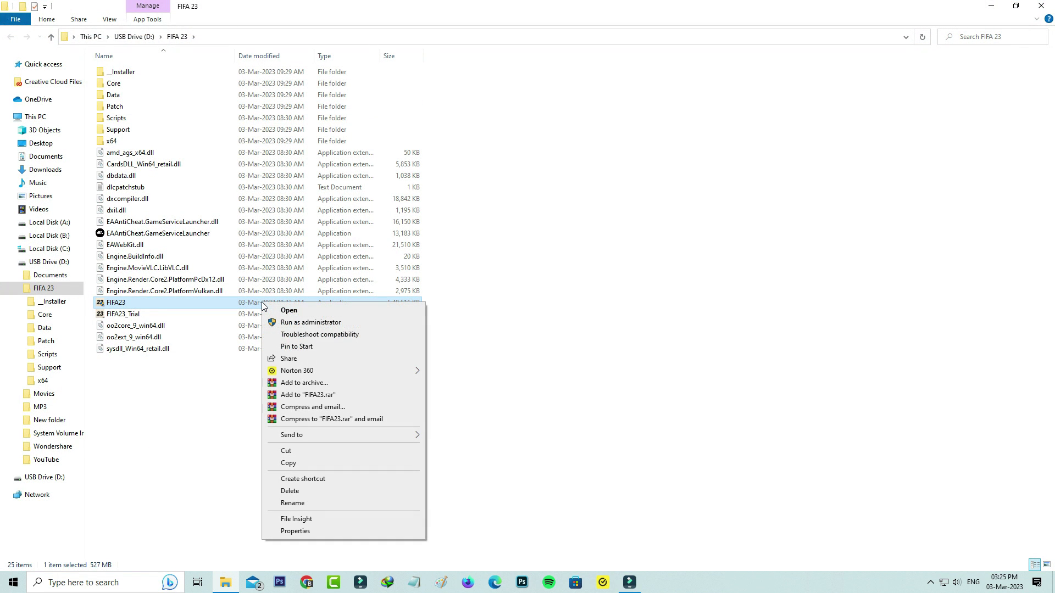
{"action": "left_click", "coordinate": [298, 532]}
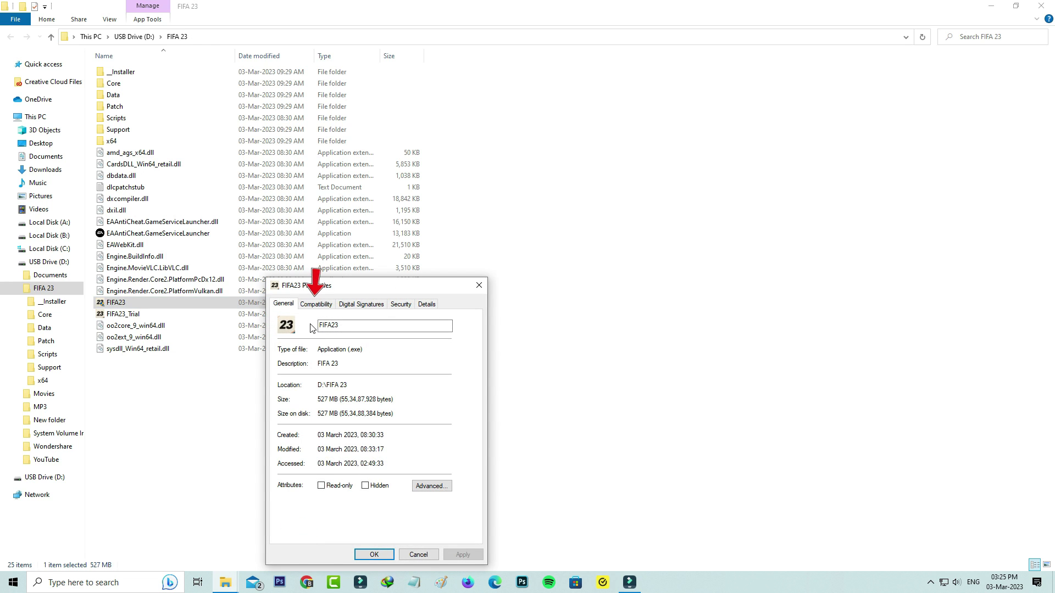
Set FIFA23 to run as administrator for all users and confirm
{"action": "left_click", "coordinate": [315, 304]}
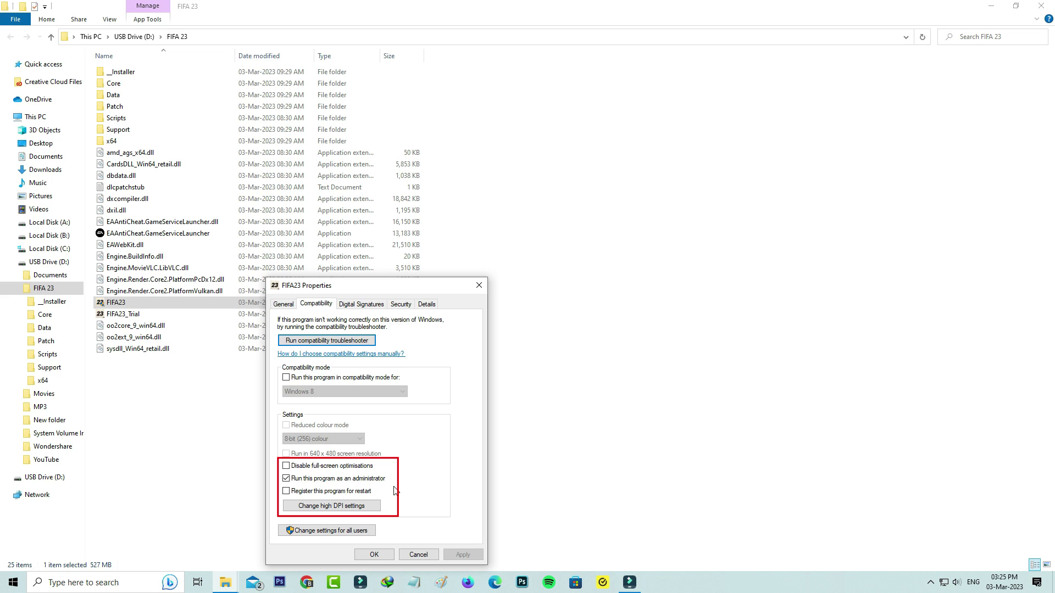
{"action": "left_click", "coordinate": [377, 479]}
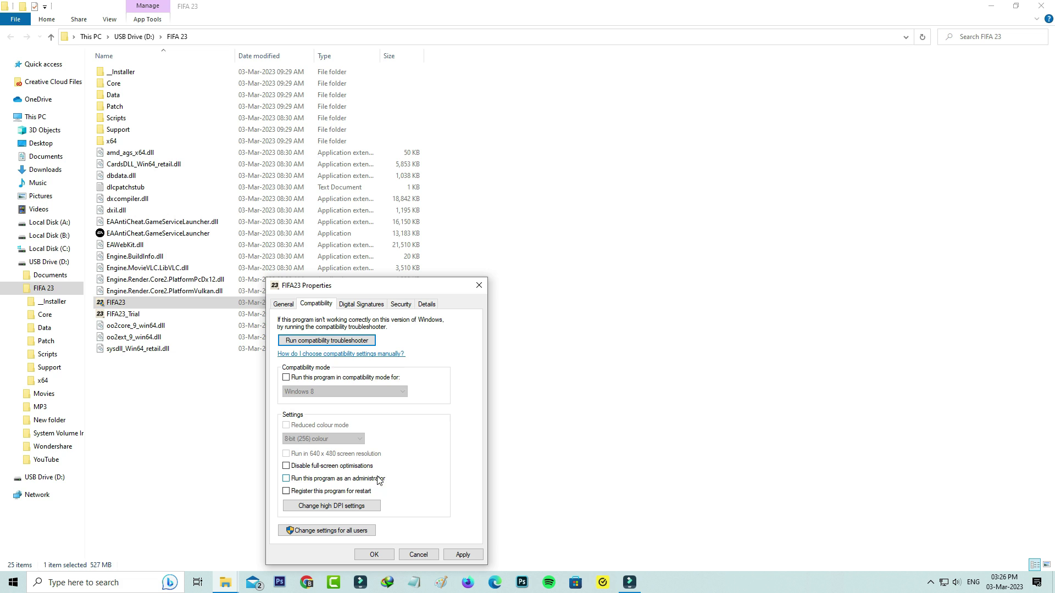
{"action": "left_click", "coordinate": [361, 531]}
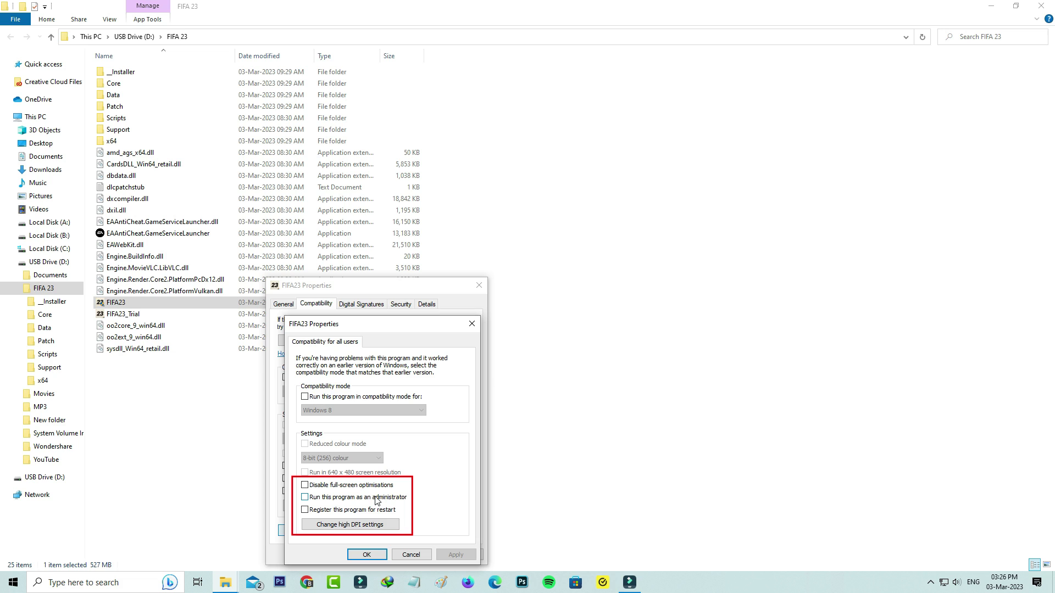
{"action": "left_click", "coordinate": [381, 553]}
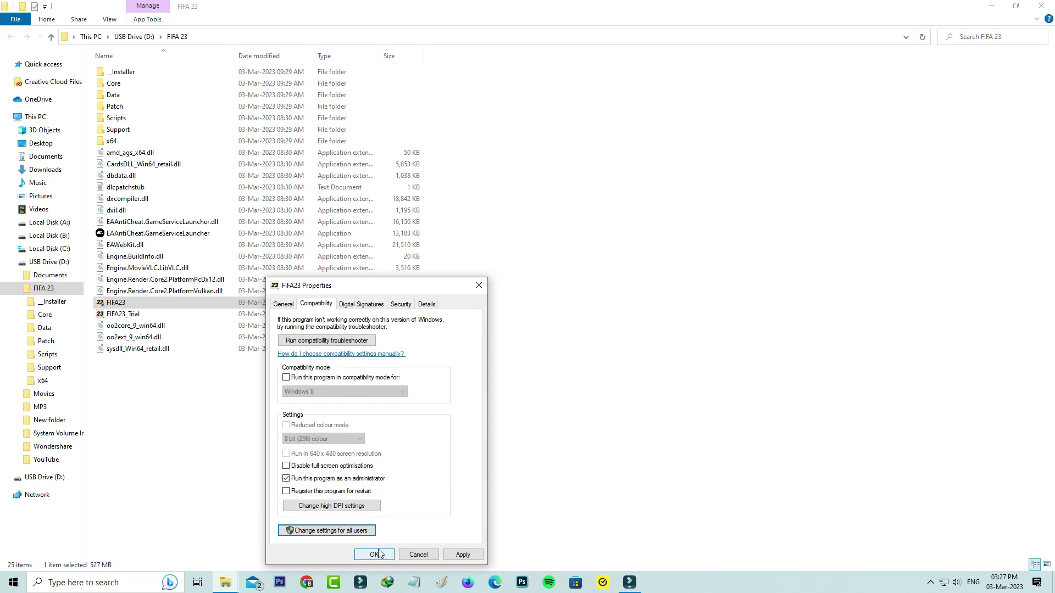
{"action": "left_click", "coordinate": [378, 555]}
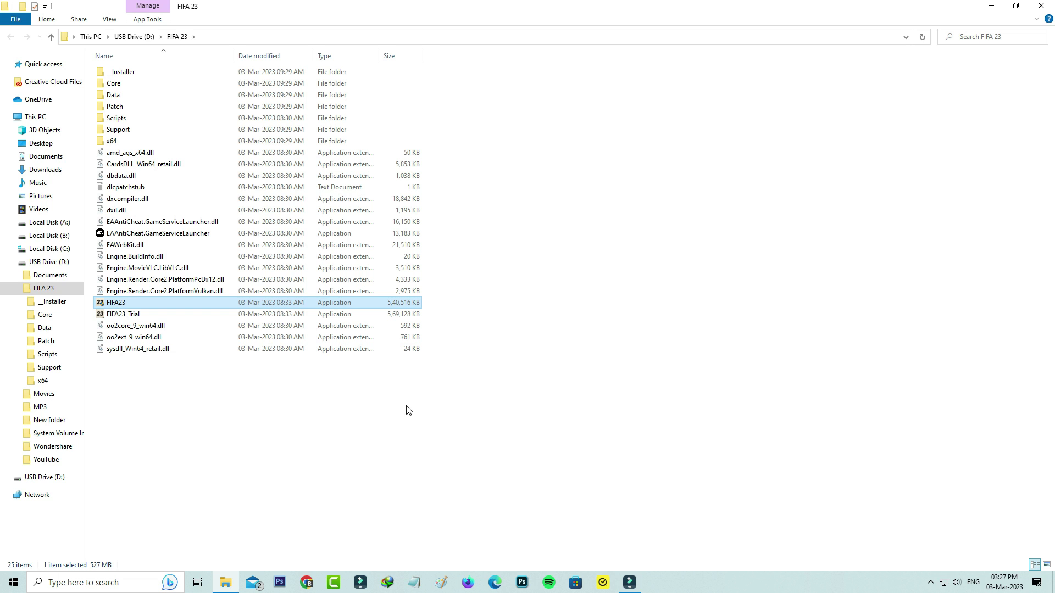
Browse to C:\Program Files\Electronic Arts\EA Desktop\EA Desktop
{"action": "left_click", "coordinate": [64, 248]}
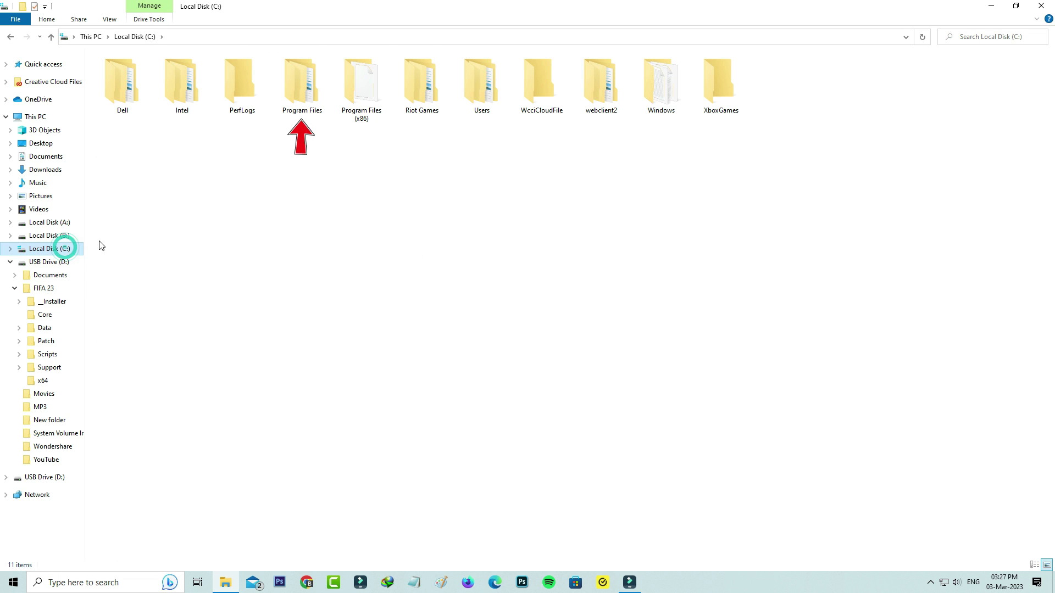
{"action": "double_click", "coordinate": [299, 86]}
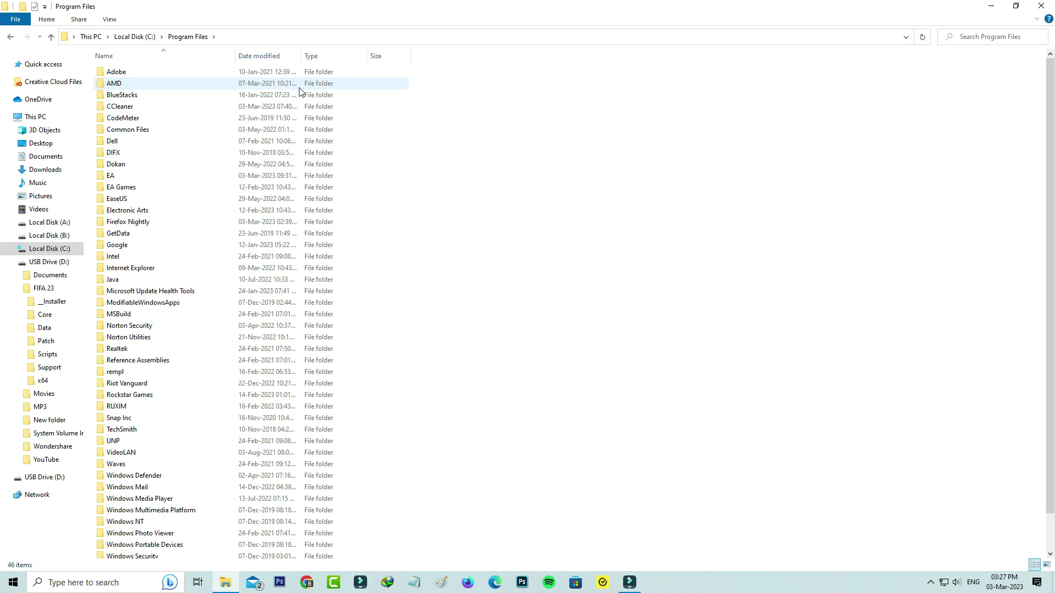
{"action": "double_click", "coordinate": [285, 211]}
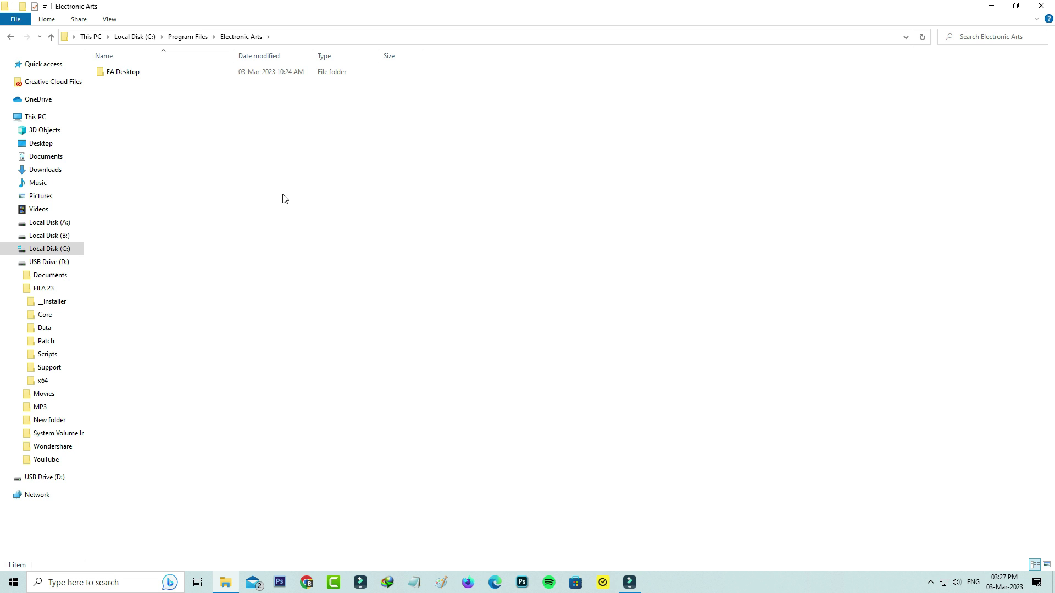
{"action": "double_click", "coordinate": [242, 73]}
{"action": "left_click", "coordinate": [242, 77]}
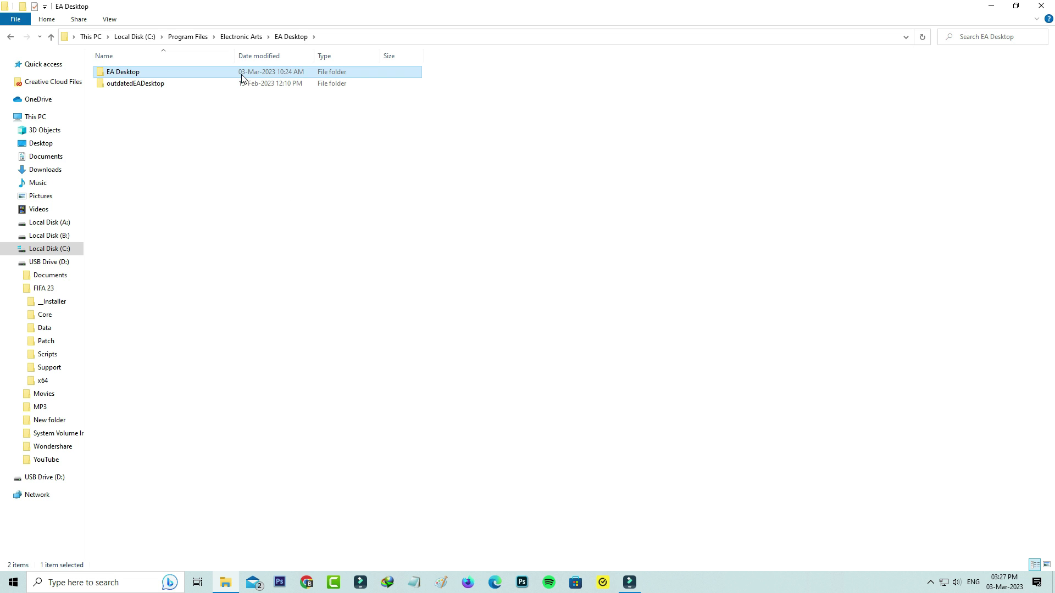
{"action": "double_click", "coordinate": [242, 73]}
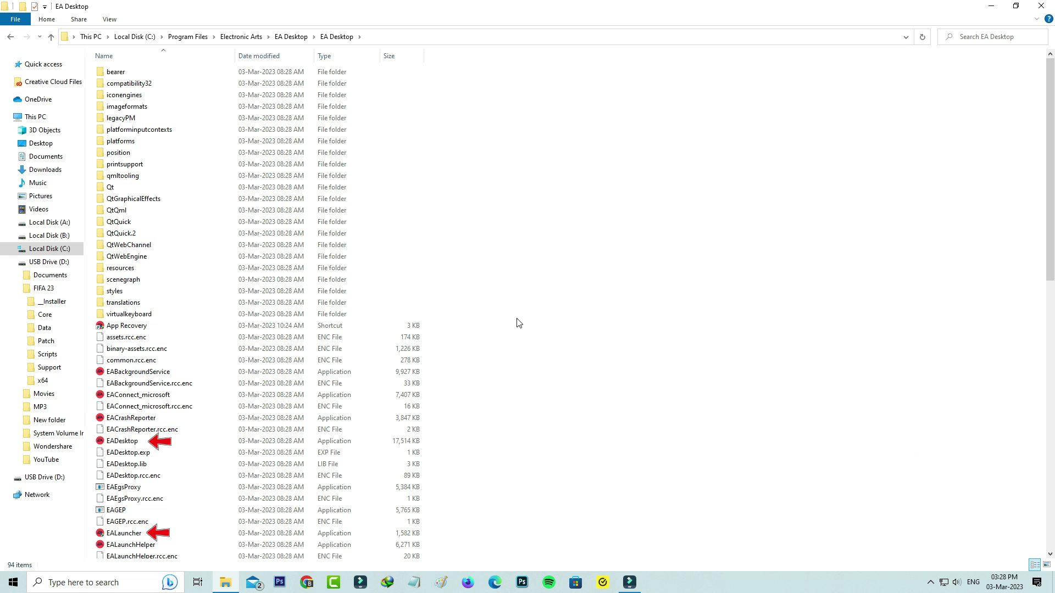
Set EADesktop to run as administrator
{"action": "right_click", "coordinate": [345, 441]}
{"action": "left_click", "coordinate": [381, 429]}
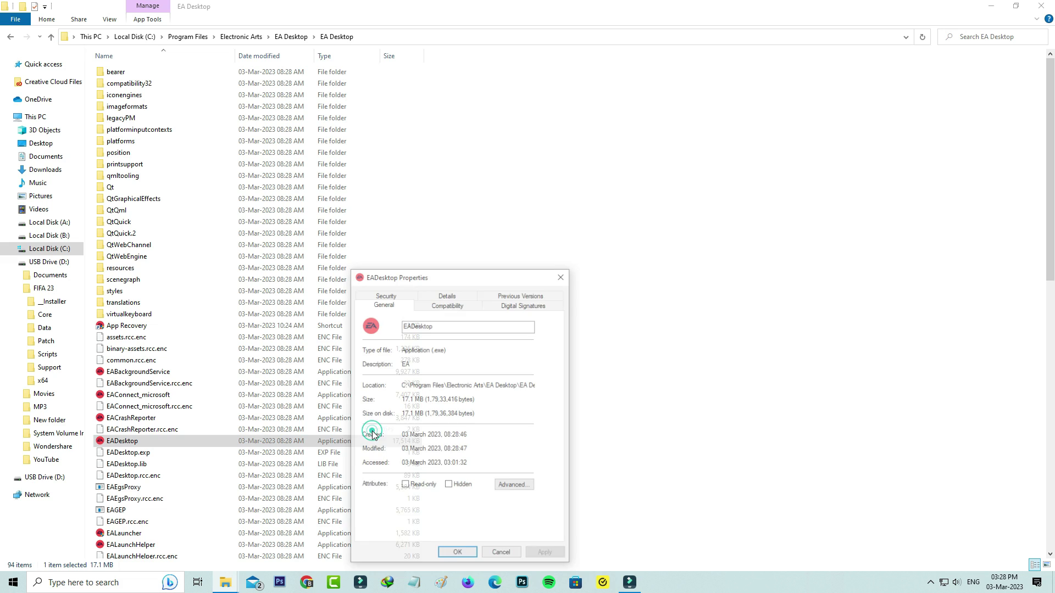
{"action": "left_click", "coordinate": [451, 305]}
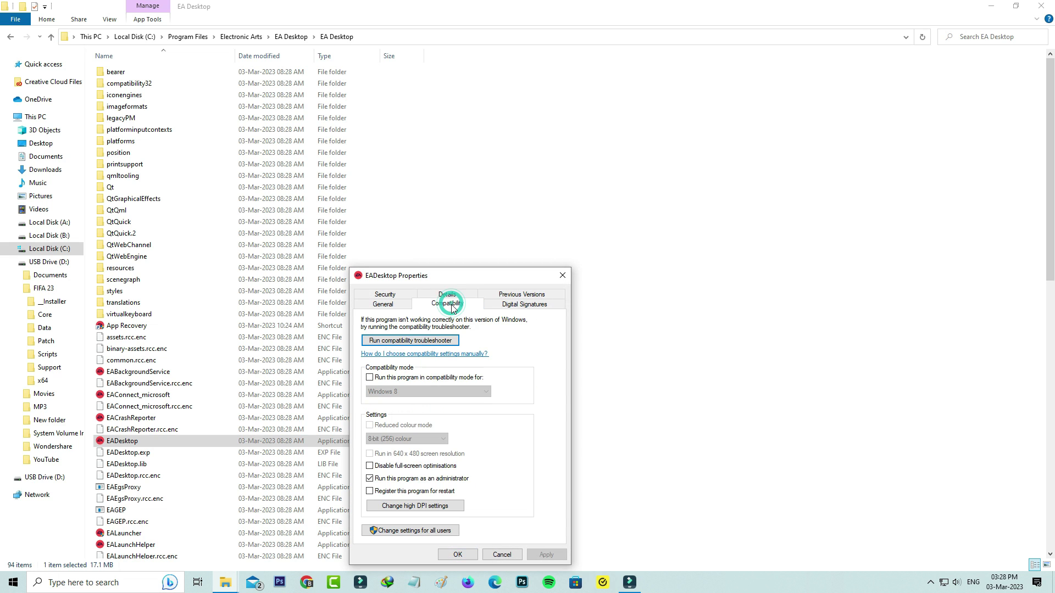
{"action": "left_click", "coordinate": [430, 482]}
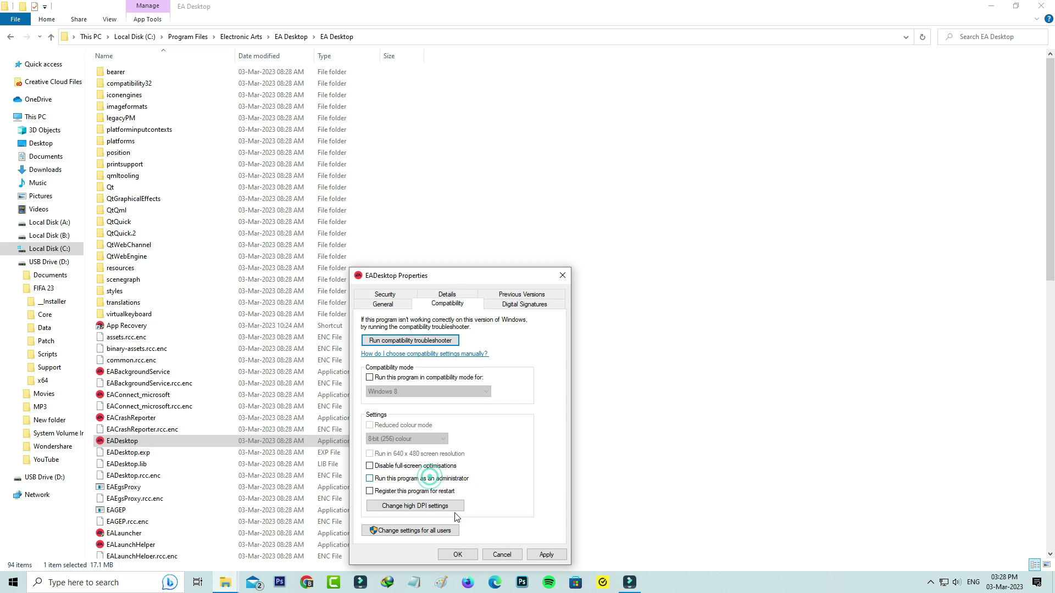
{"action": "left_click", "coordinate": [459, 555]}
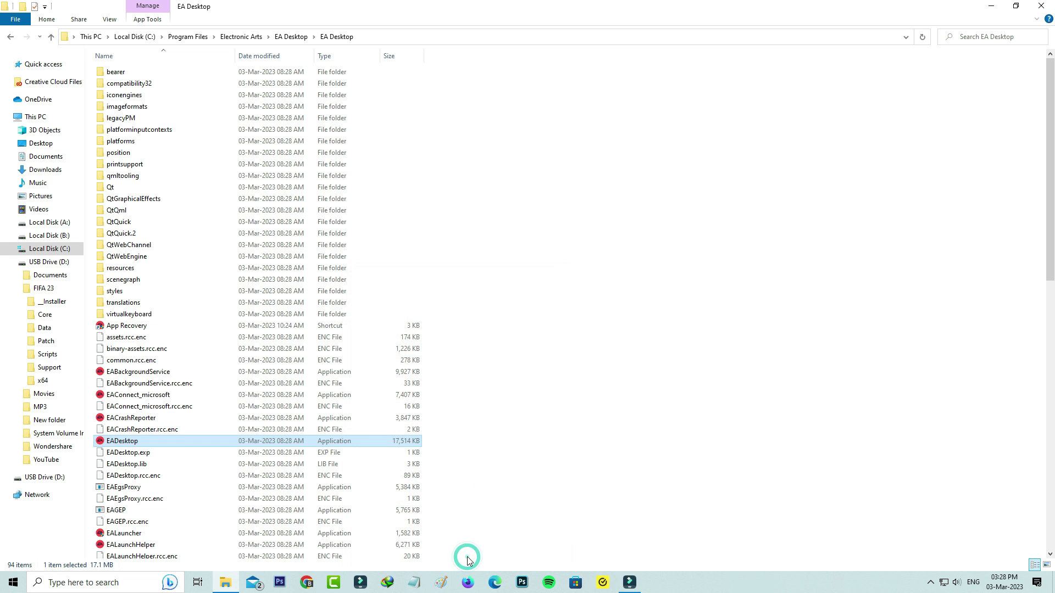
Confirm EALauncher's run-as-administrator compatibility setting
{"action": "right_click", "coordinate": [274, 534]}
{"action": "left_click", "coordinate": [286, 521]}
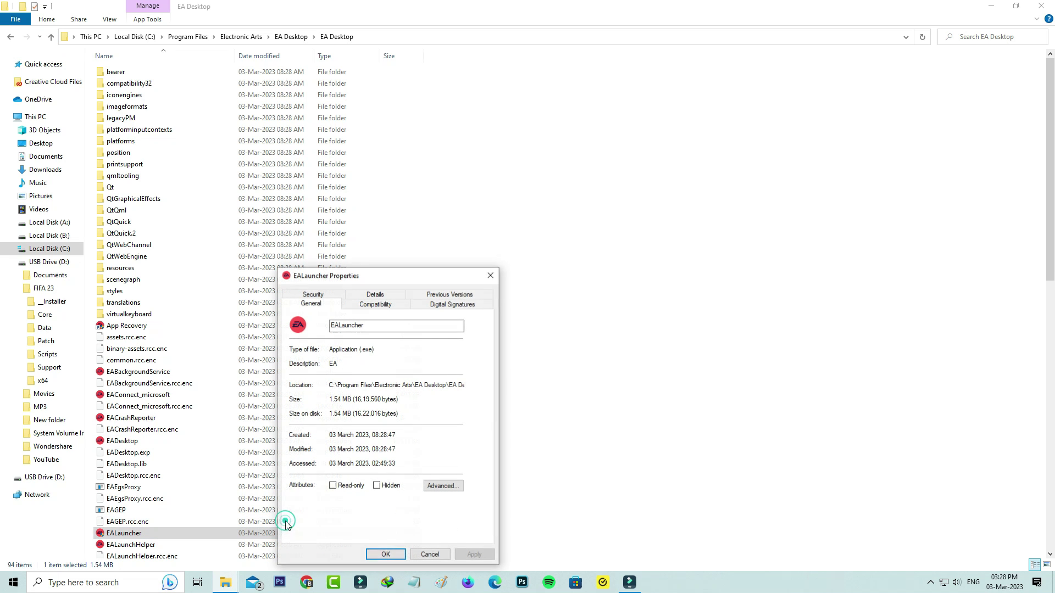
{"action": "left_click", "coordinate": [385, 305]}
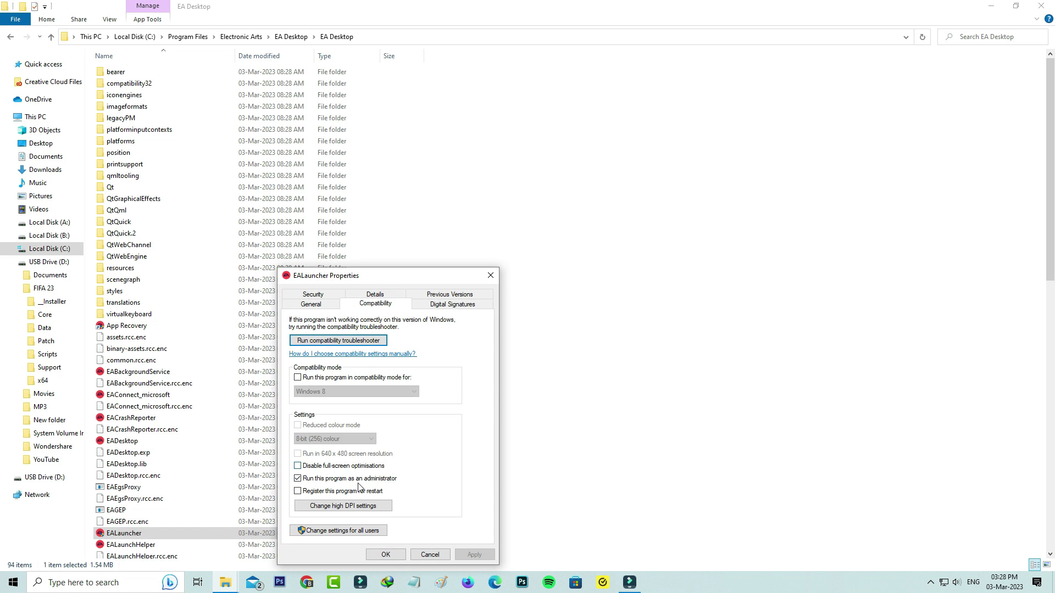
{"action": "left_click", "coordinate": [385, 555]}
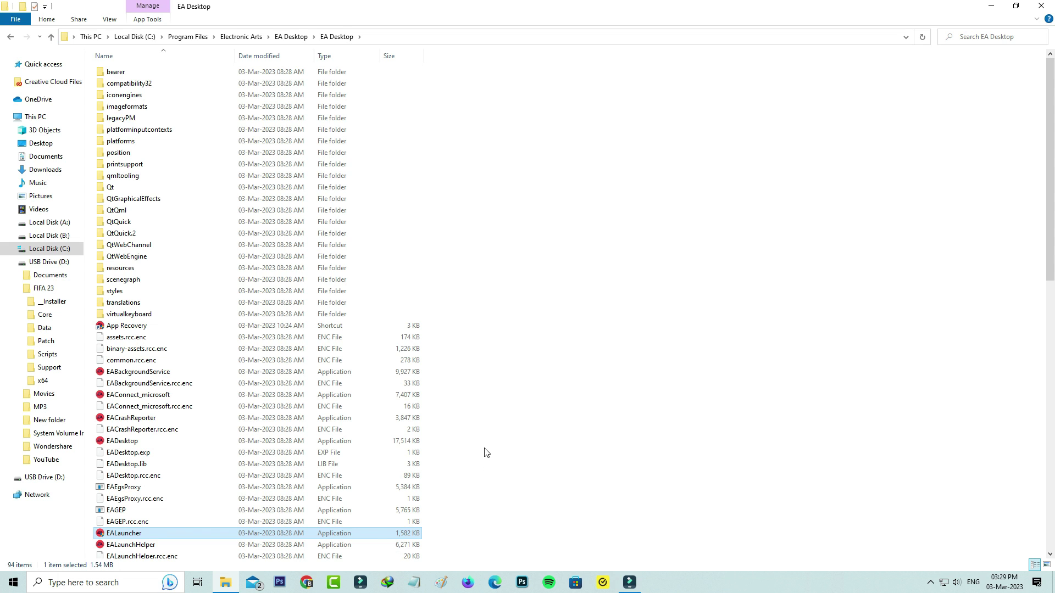
Open the permissions editor for the AC folder in Program Files\EA
{"action": "left_click", "coordinate": [186, 37]}
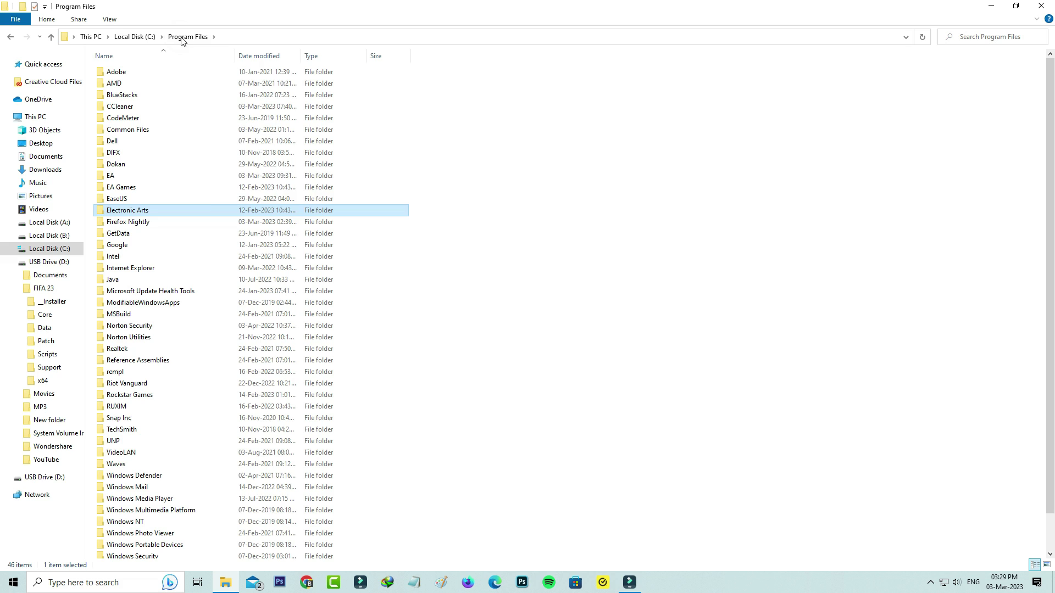
{"action": "double_click", "coordinate": [212, 180]}
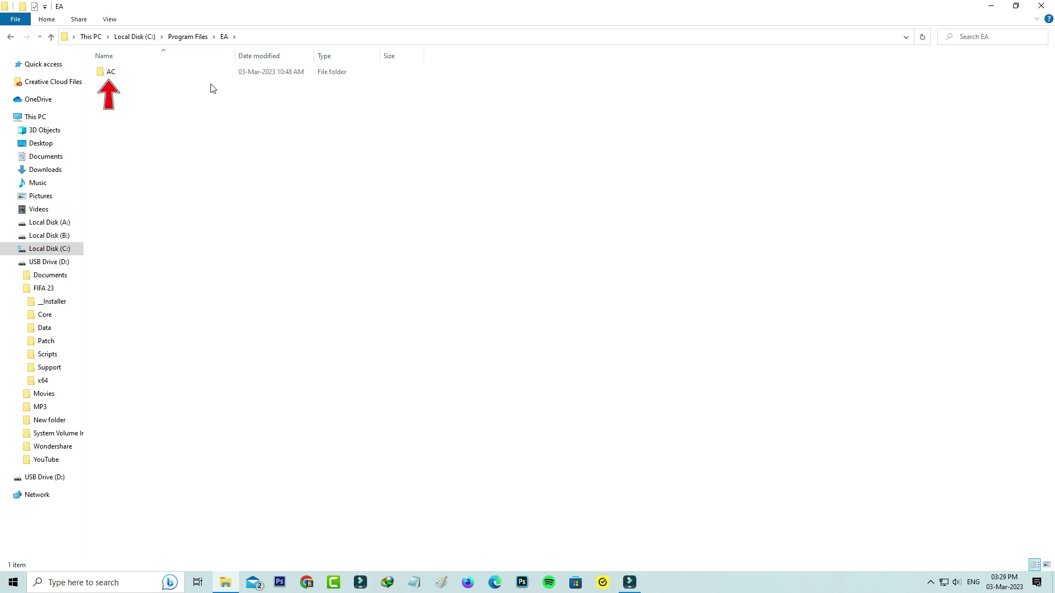
{"action": "right_click", "coordinate": [185, 71]}
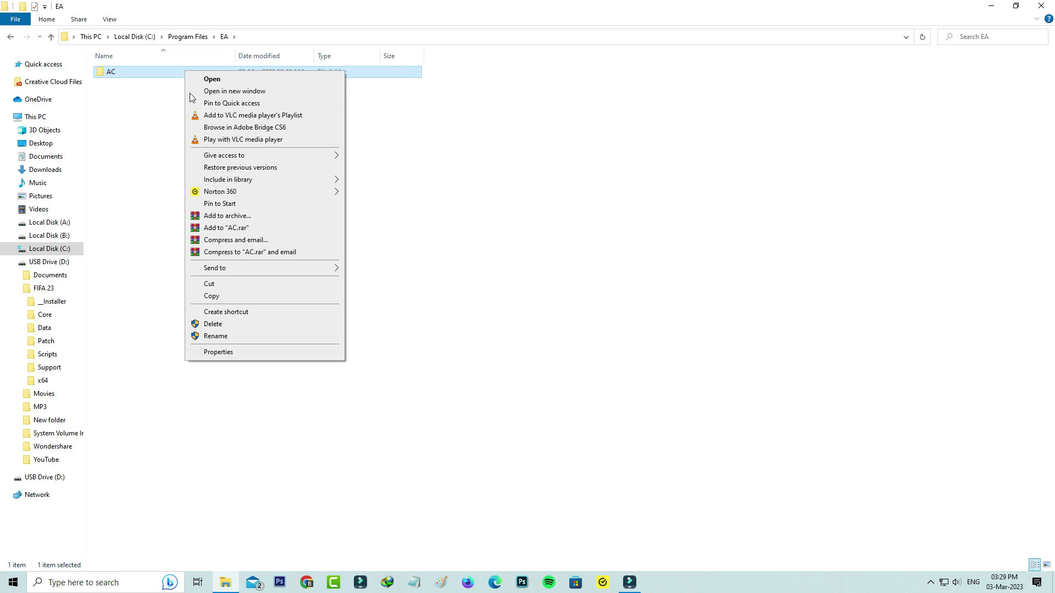
{"action": "left_click", "coordinate": [231, 353]}
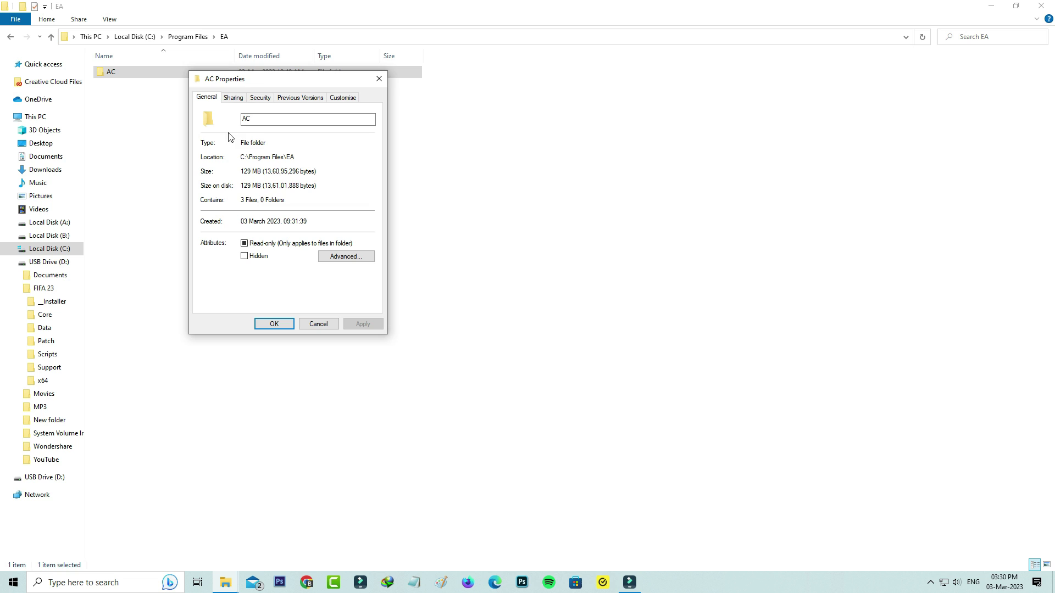
{"action": "left_click", "coordinate": [261, 99]}
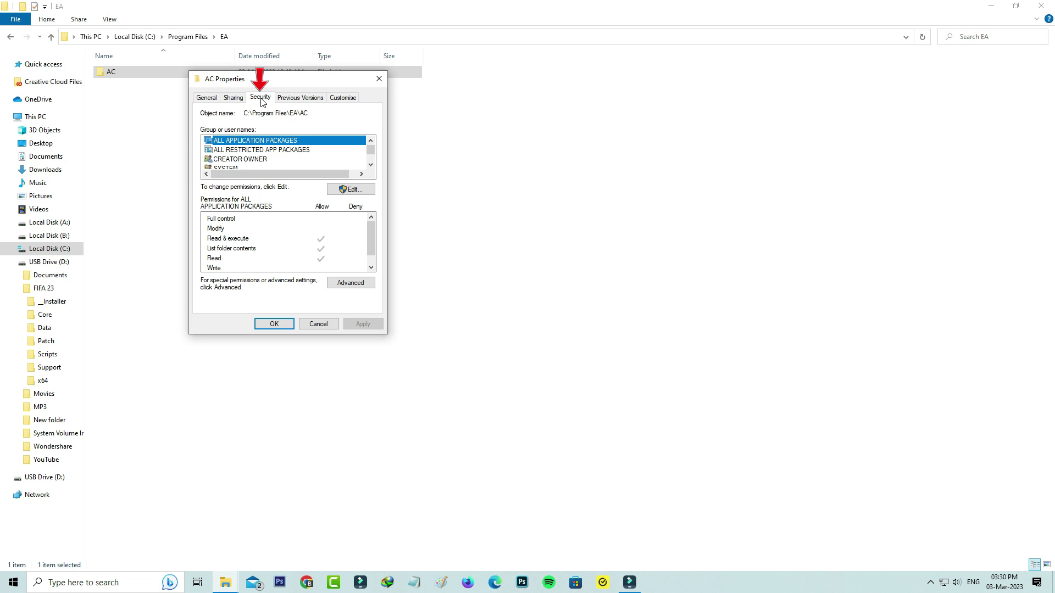
{"action": "left_click", "coordinate": [332, 194]}
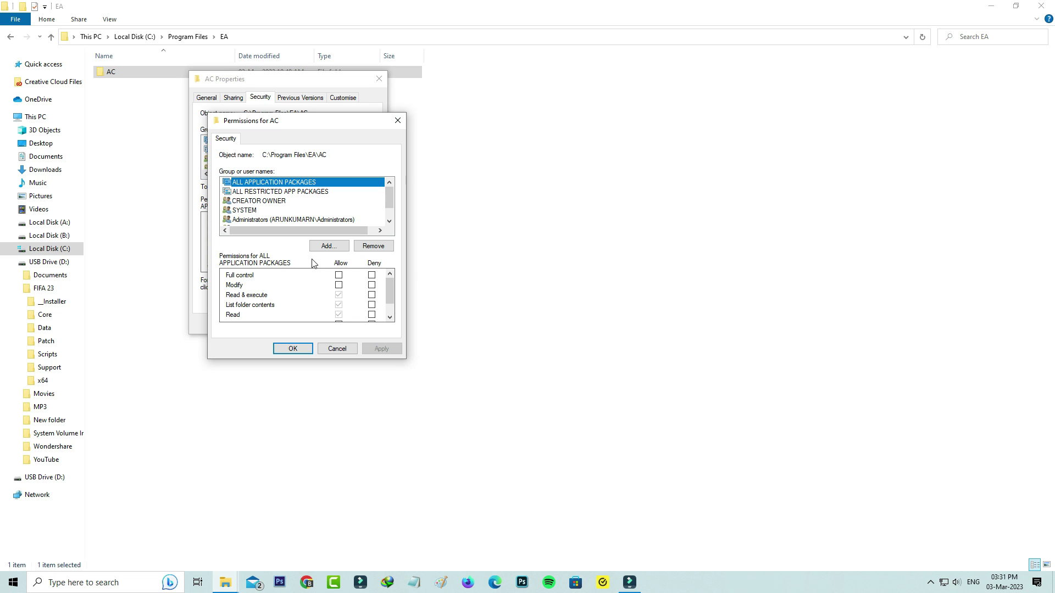
Allow full control for ALL APPLICATION PACKAGES and Users
{"action": "left_click", "coordinate": [338, 275]}
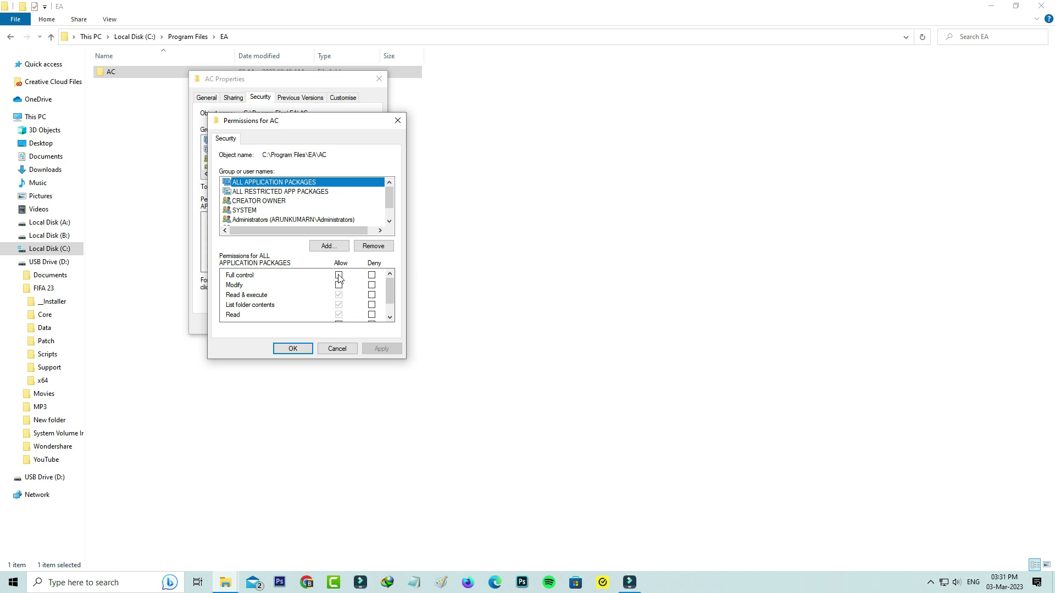
{"action": "left_click", "coordinate": [286, 192]}
{"action": "key", "text": "Down"}
{"action": "key", "text": "Down"}
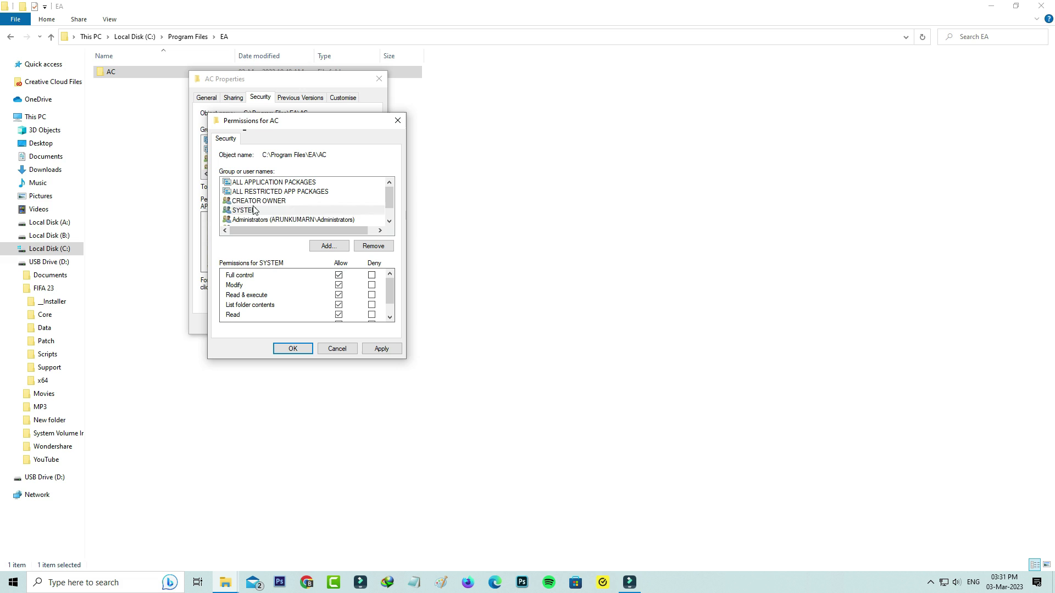
{"action": "key", "text": "Down"}
{"action": "scroll", "coordinate": [303, 204], "scroll_direction": "down", "scroll_amount": 2}
{"action": "key", "text": "Down"}
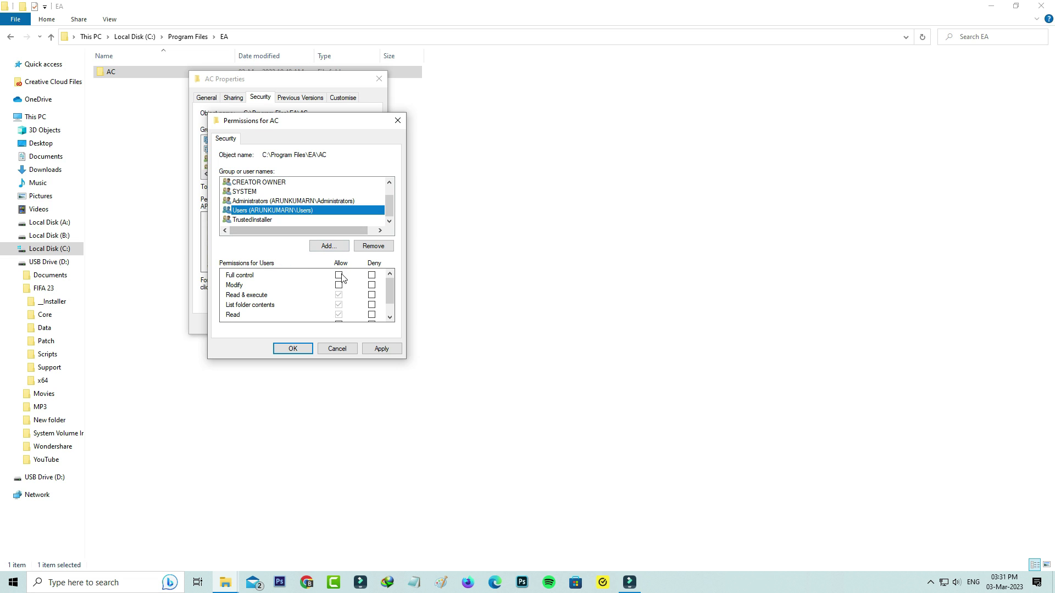
{"action": "key", "text": "Tab"}
{"action": "key", "text": "Tab"}
{"action": "key", "text": "Tab"}
{"action": "key", "text": "space"}
Allow full control for TrustedInstaller and confirm the AC permissions
{"action": "left_click", "coordinate": [293, 219]}
{"action": "left_click", "coordinate": [337, 276]}
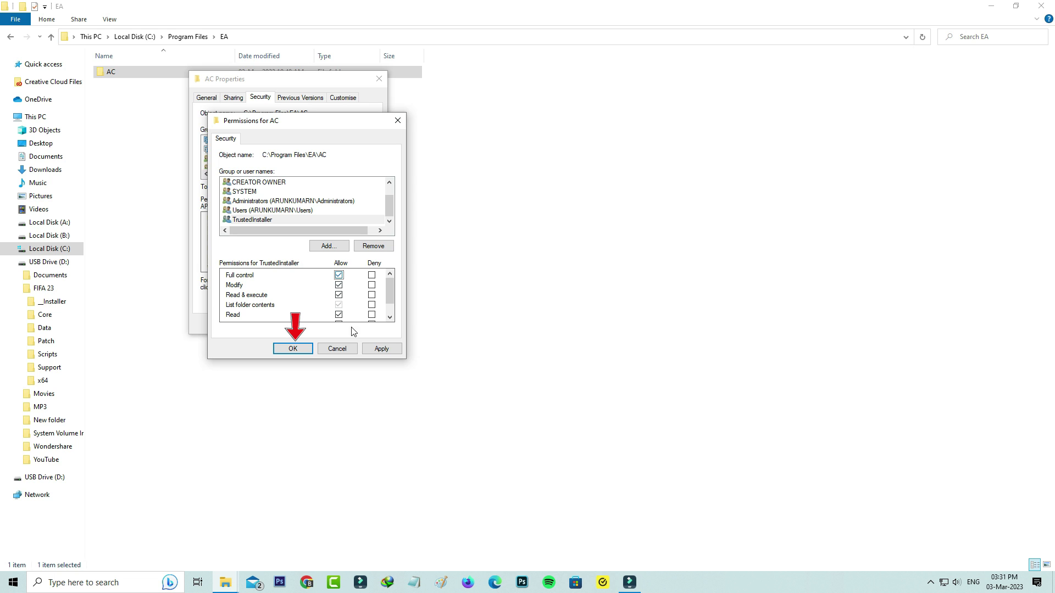
{"action": "left_click", "coordinate": [381, 349]}
{"action": "left_click", "coordinate": [295, 349]}
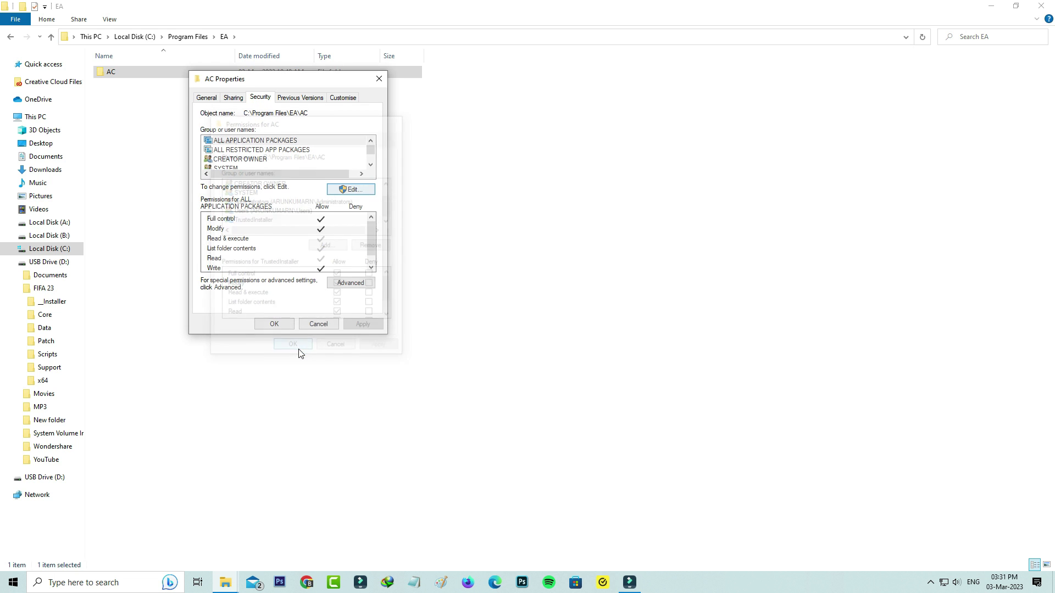
{"action": "left_click", "coordinate": [275, 327]}
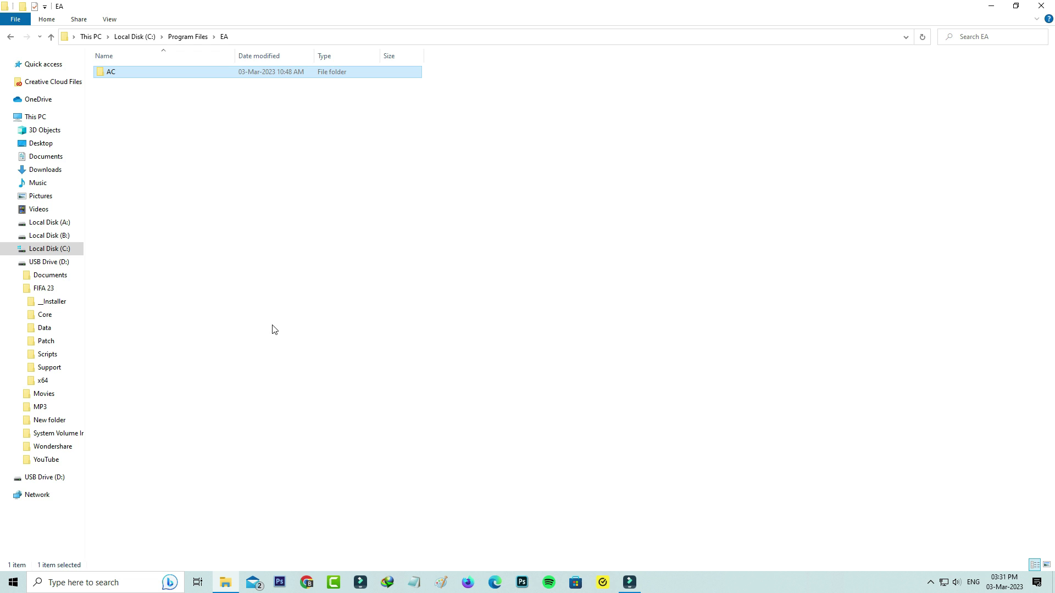
Close File Explorer and press Play for FIFA 23 in the EA app
{"action": "left_click", "coordinate": [1041, 6]}
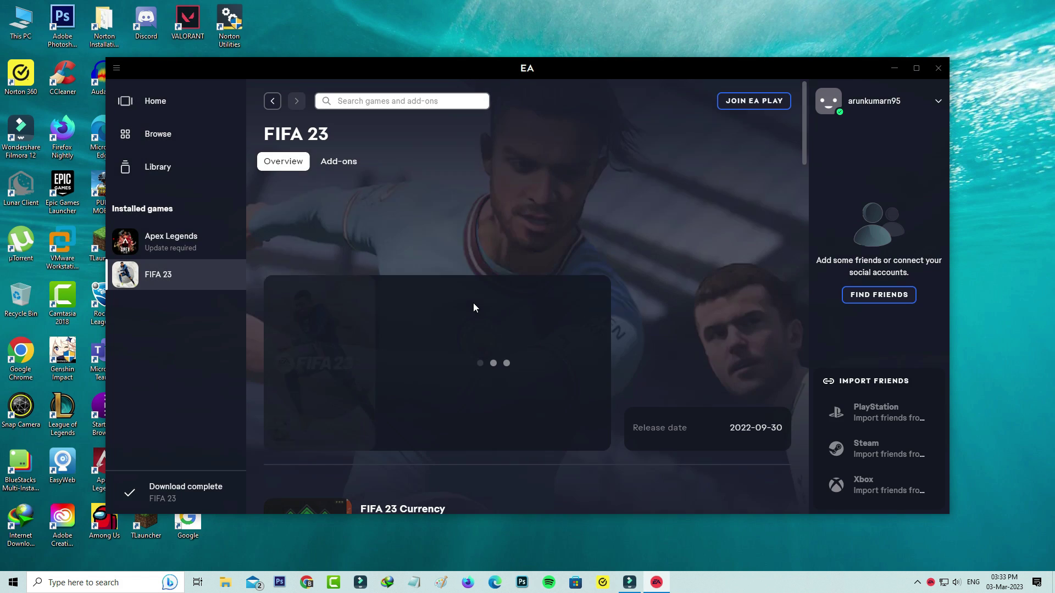
{"action": "left_click", "coordinate": [570, 432]}
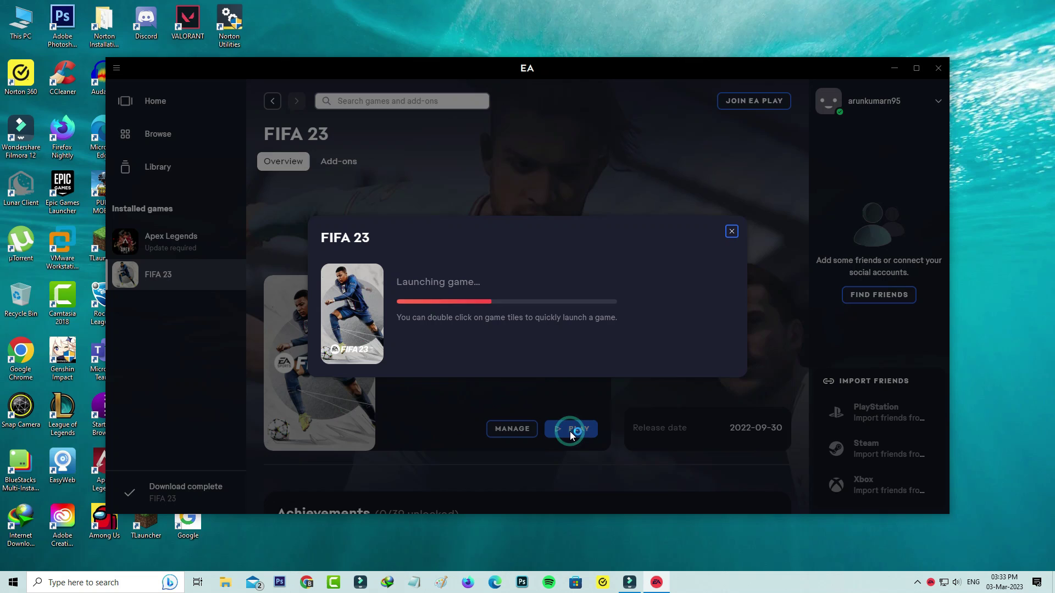